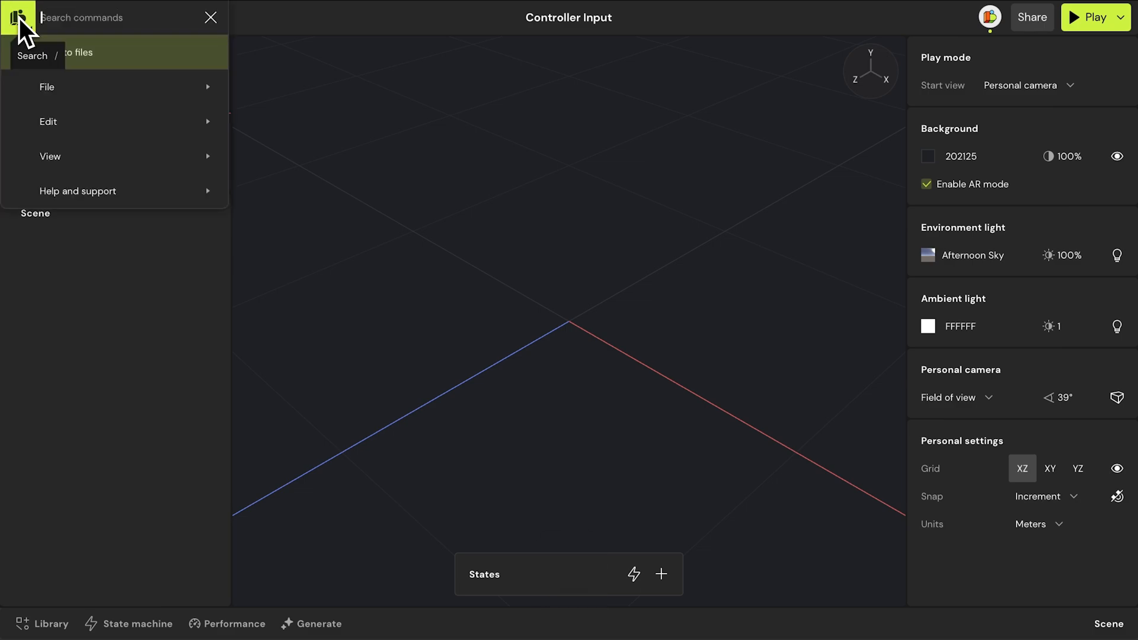
- Place an Inputs object at the scene origin and look through its action bindings
click(51, 48)
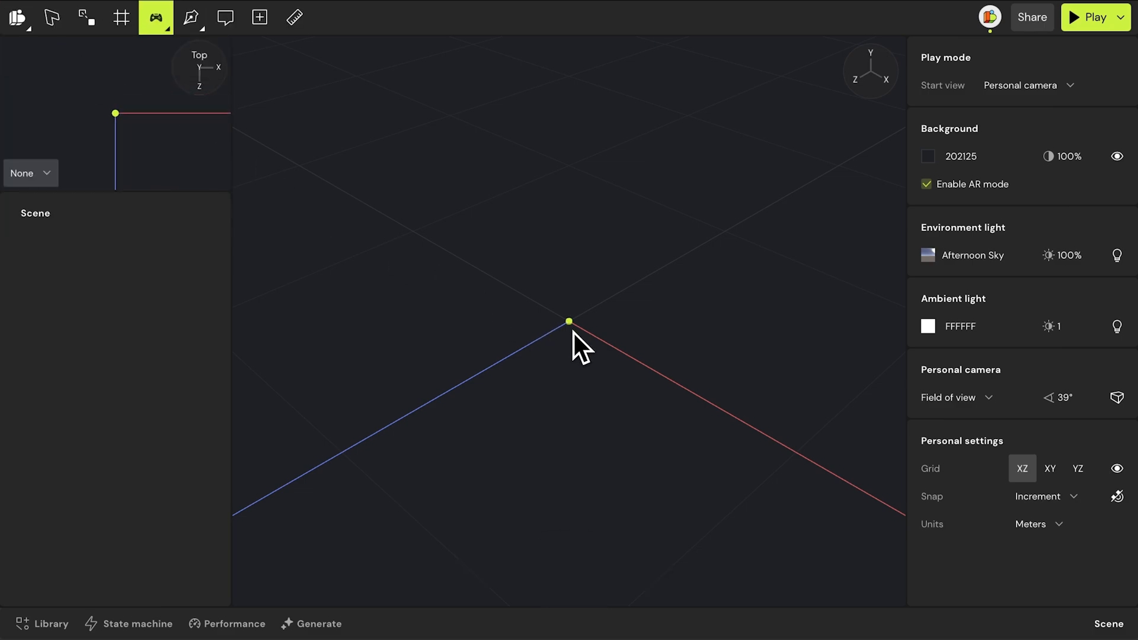
click(574, 333)
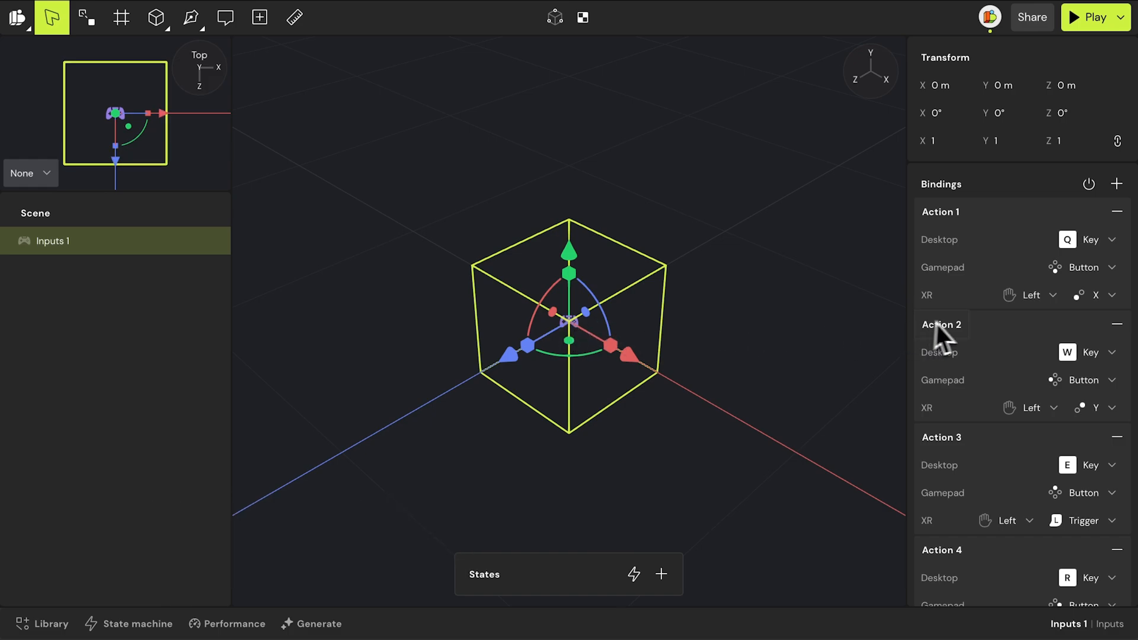
scroll(957, 322, down, 1)
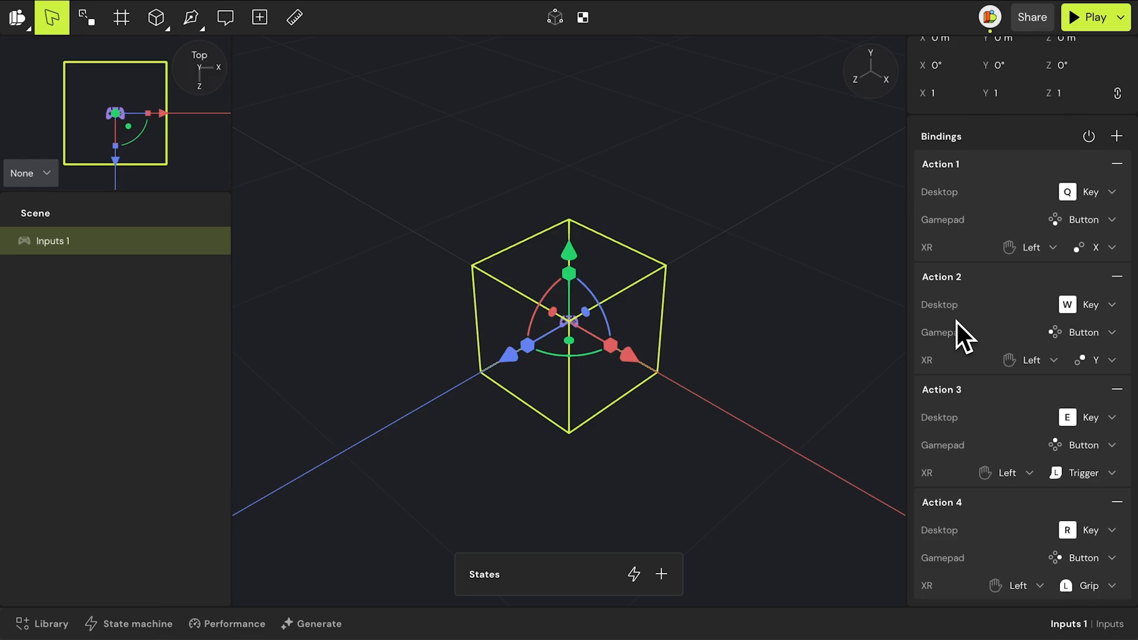
- Add a fifth action to the bindings and delete it, and switch the bindings off and on again
click(1123, 146)
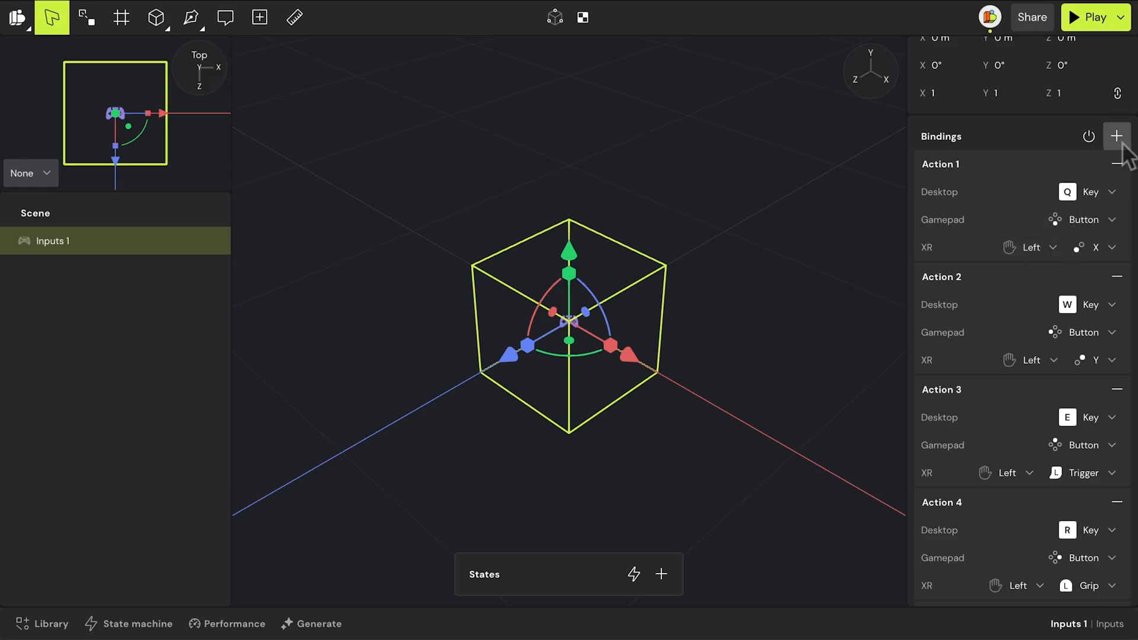
scroll(1070, 275, down, 2)
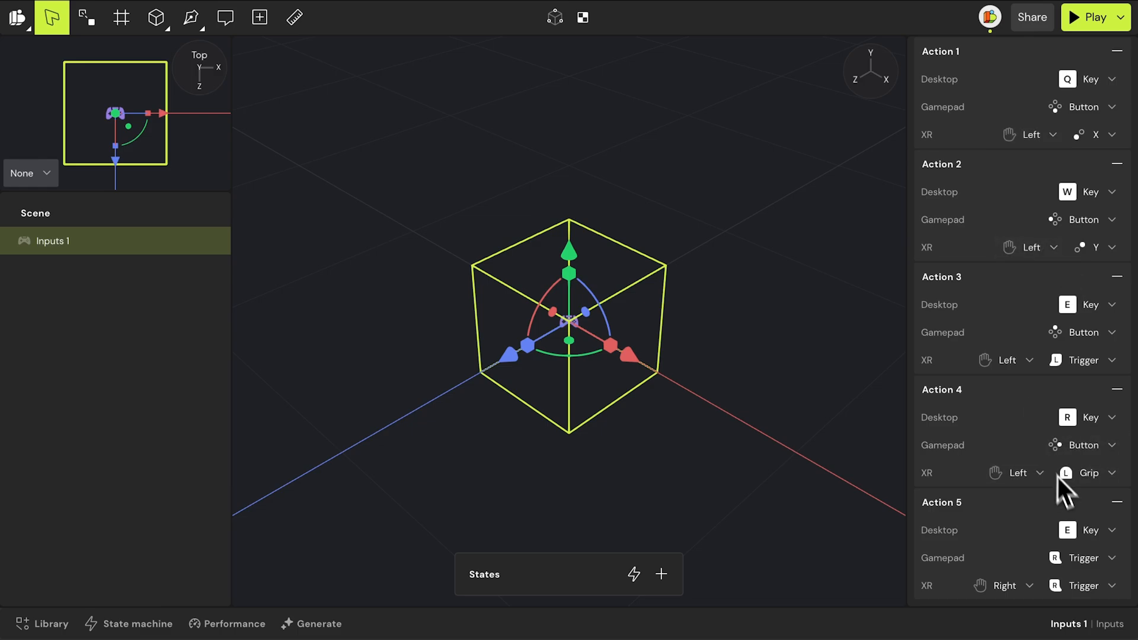
click(1115, 504)
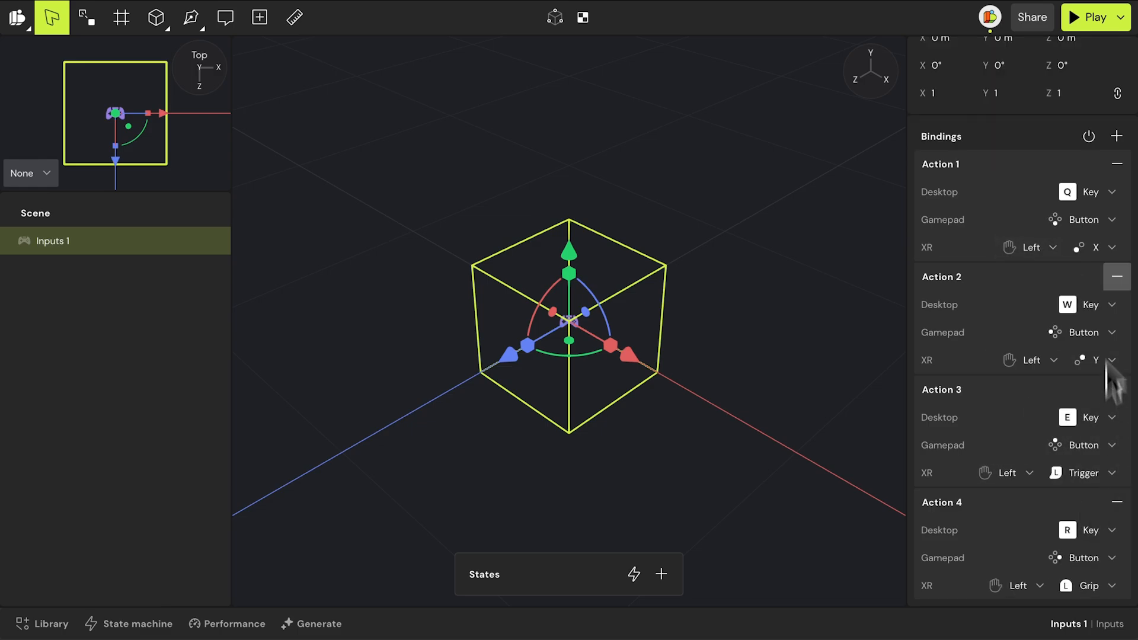
click(1090, 137)
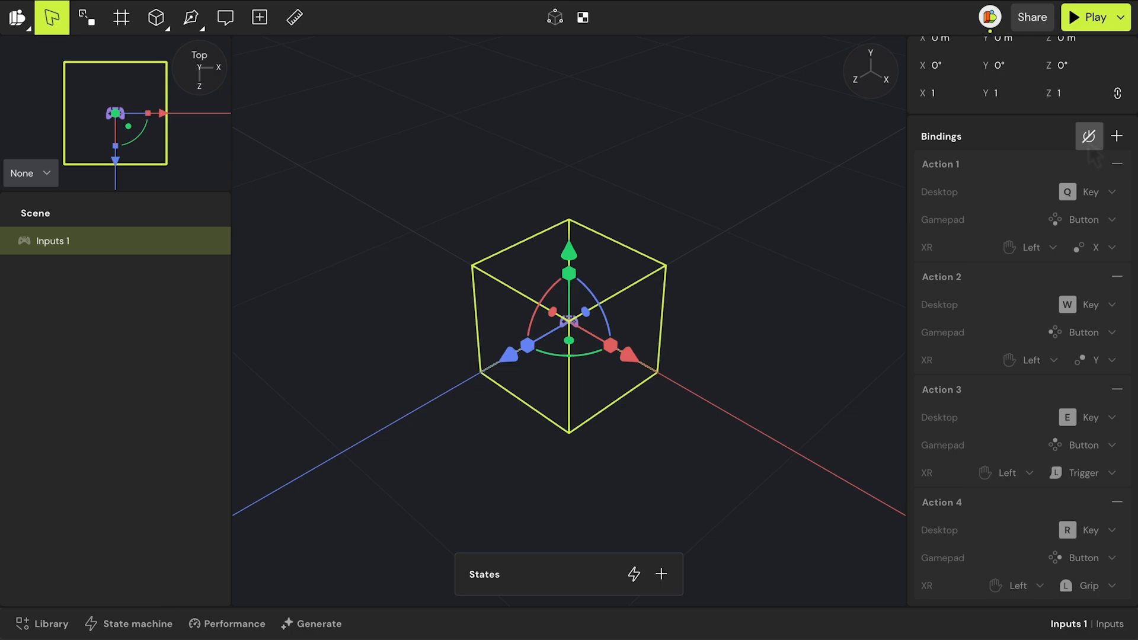
click(1089, 137)
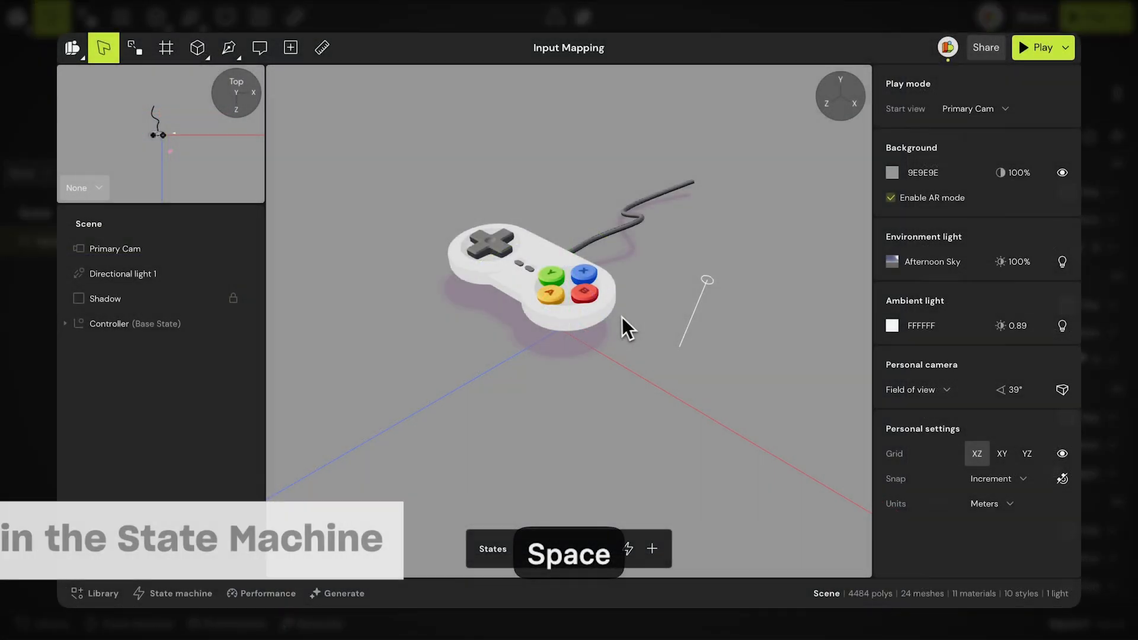
- Preview the game controller scene in play mode
drag(623, 325, 627, 344)
drag(667, 405, 649, 308)
click(1039, 47)
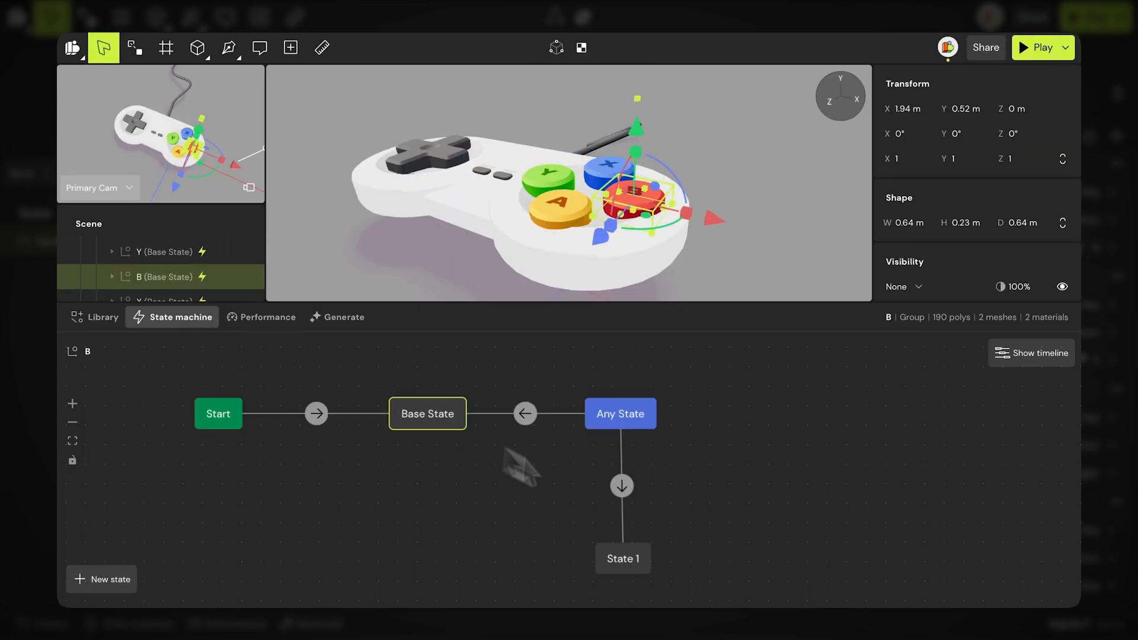
- Examine the B button's Base State and State 1, and the Controller group's A and B states in the state machine
click(634, 574)
click(464, 422)
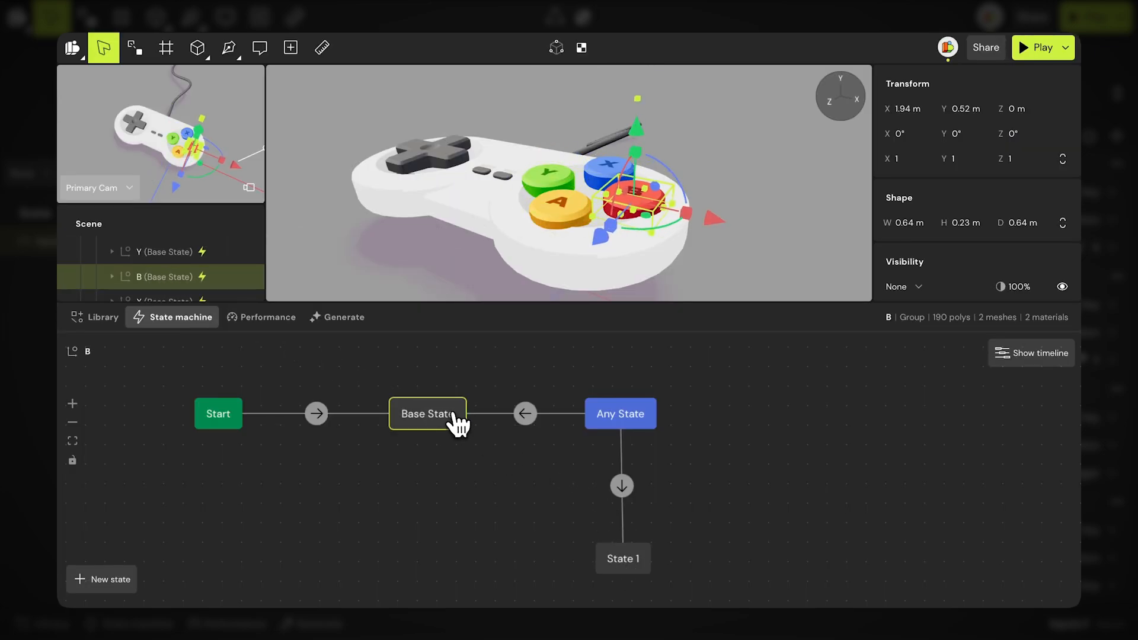
click(619, 557)
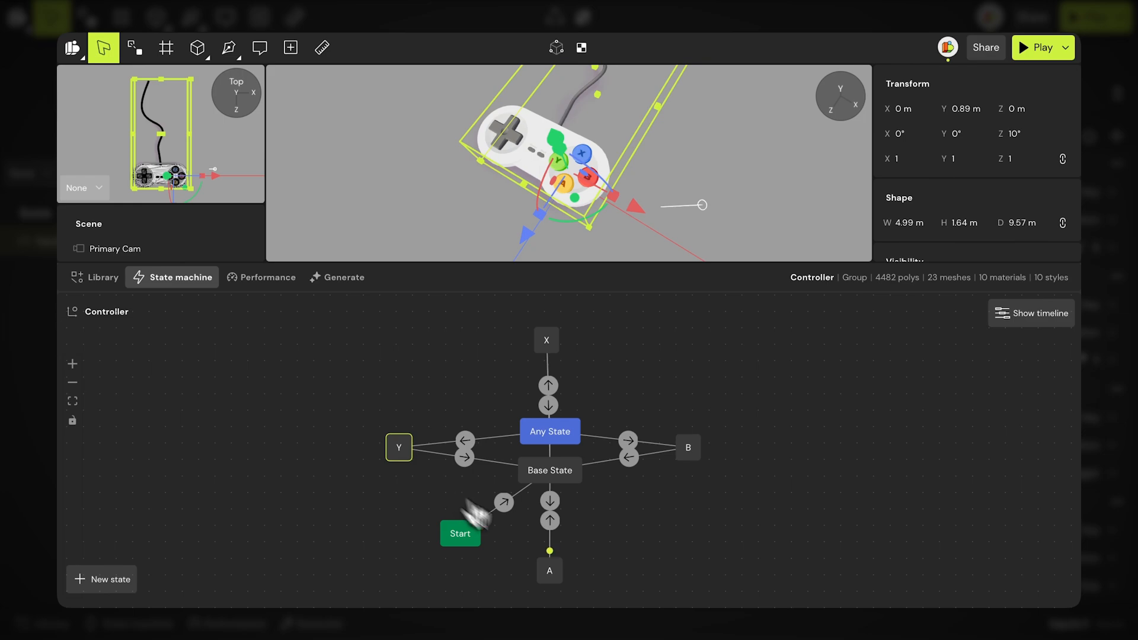
click(550, 570)
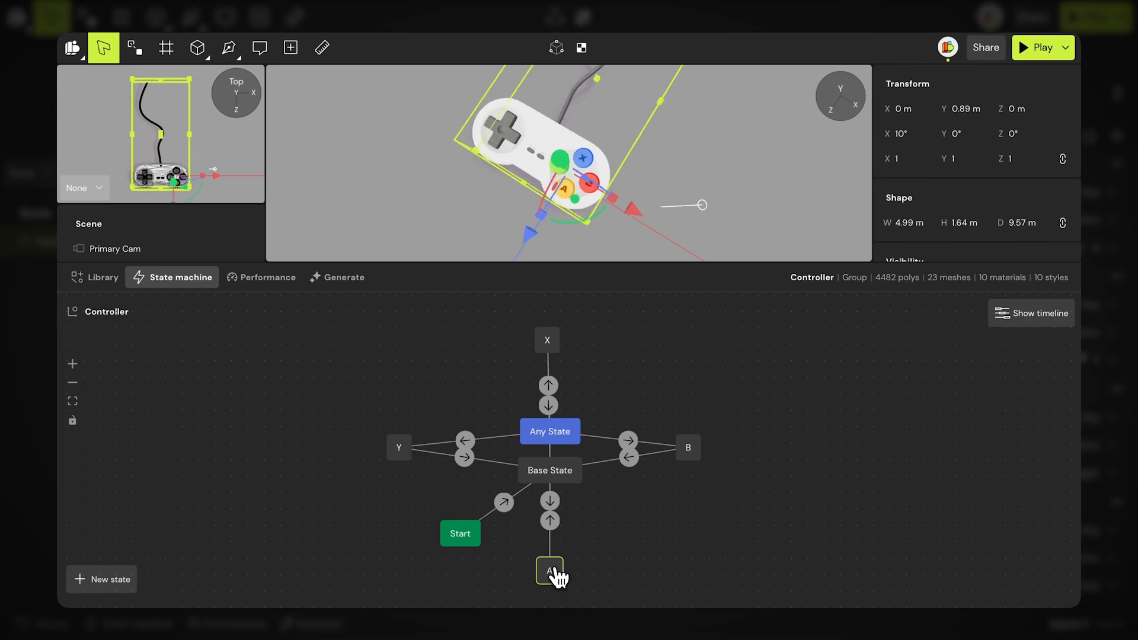
click(690, 456)
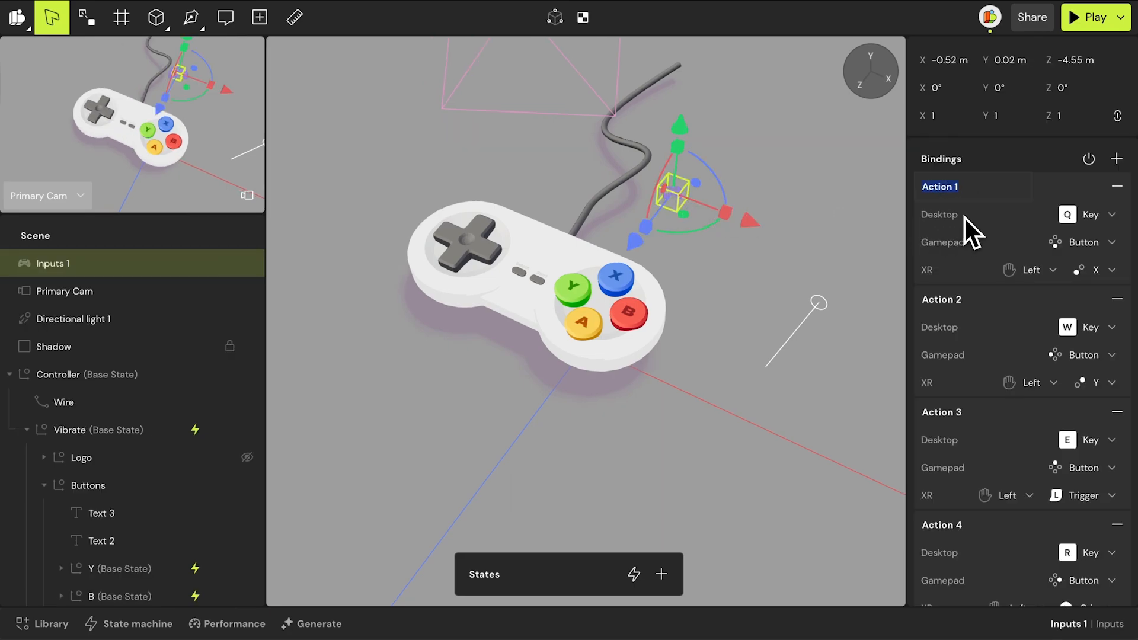
- Rename the four input actions, in order, to A, Y, X and B
text(A)
double_click(951, 299)
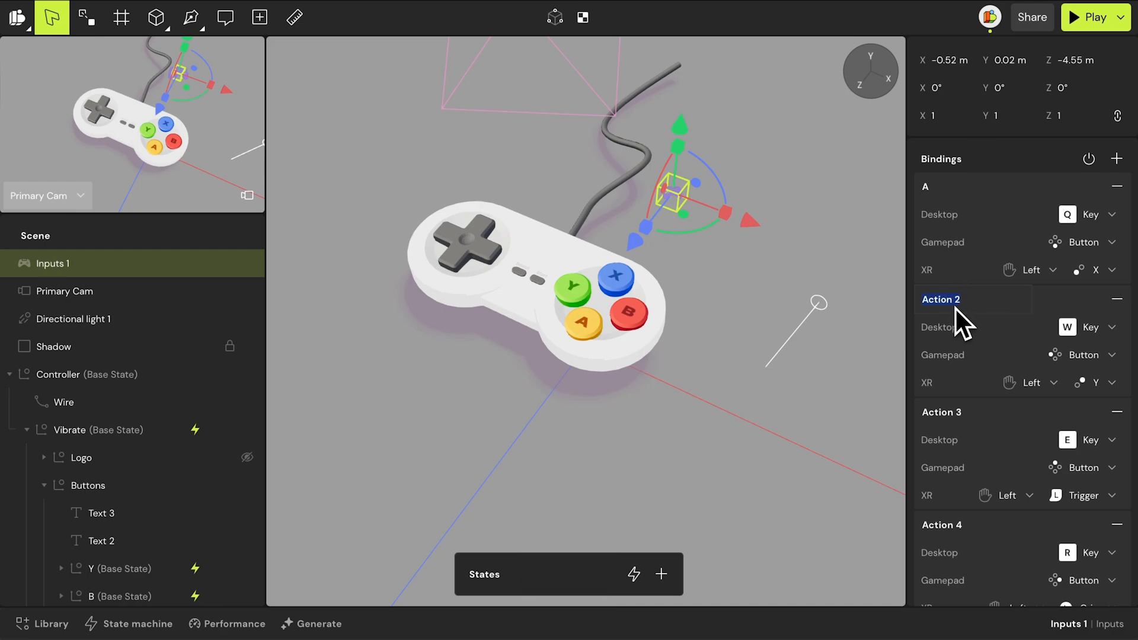
text(Y)
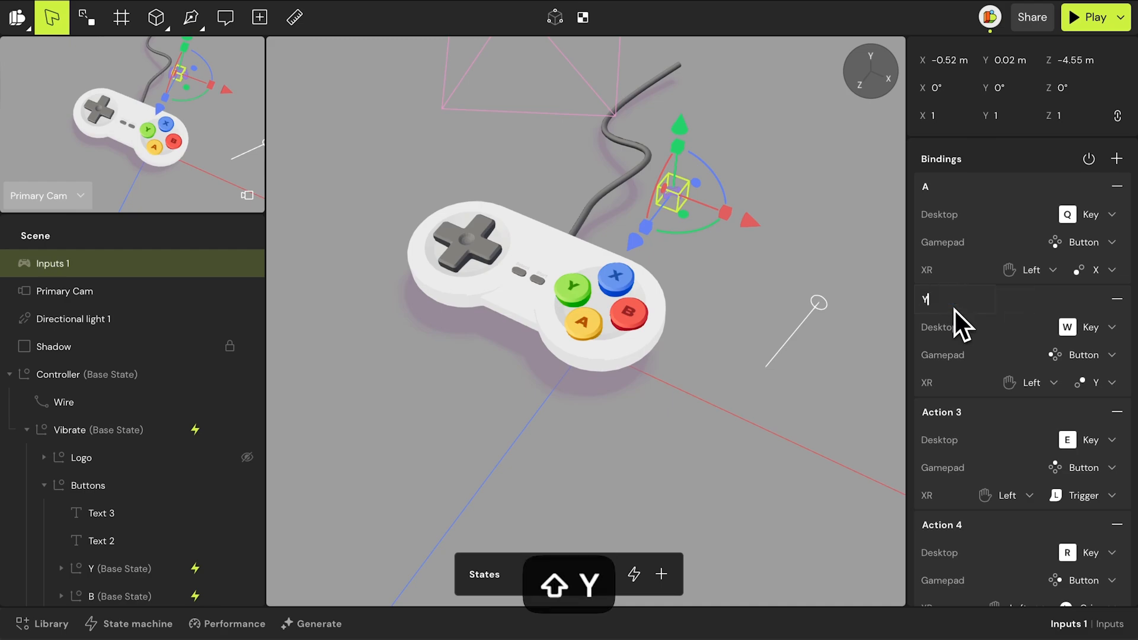
double_click(943, 412)
text(X)
double_click(941, 526)
text(B)
- Set the shared event on the Y, B, X and A button groups' transition from Any State to State 1 to Input start
click(146, 456)
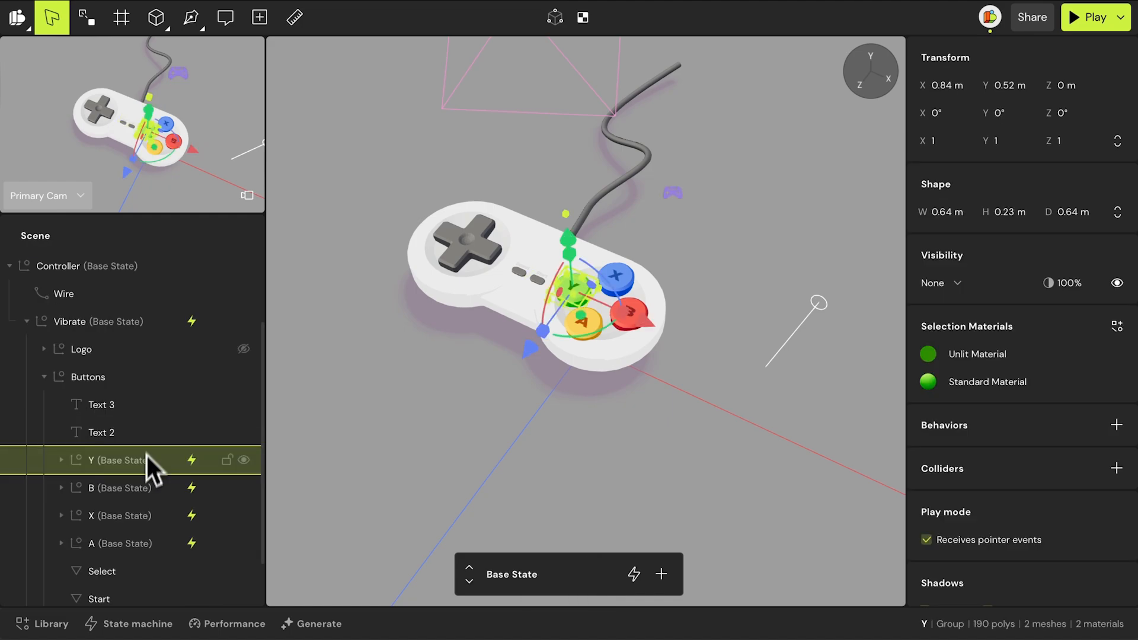
shift+click(144, 548)
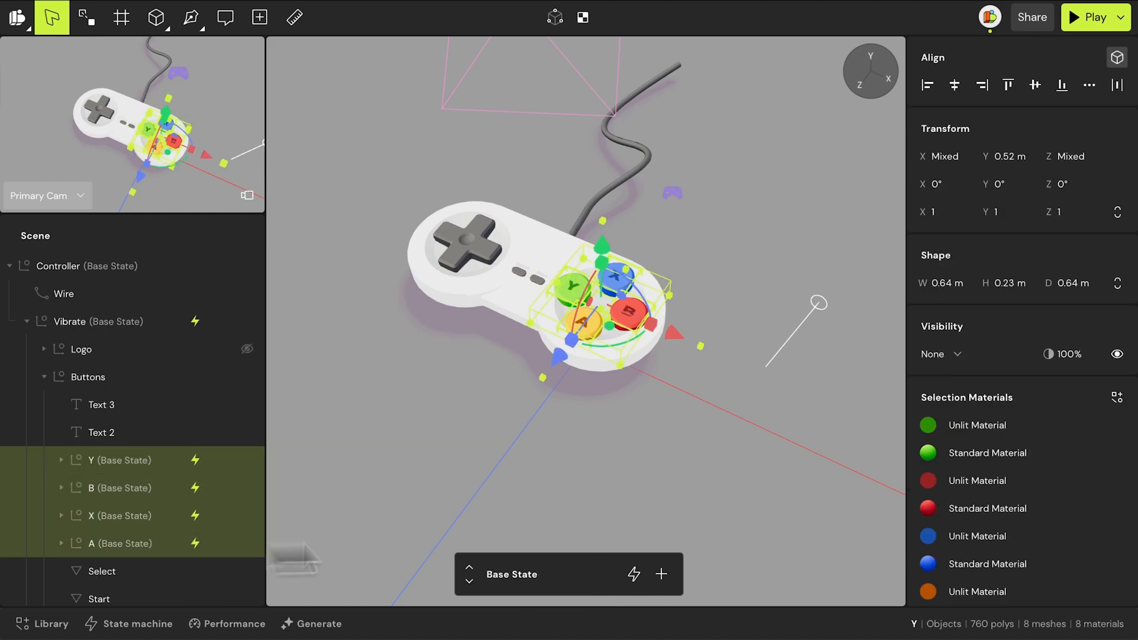
click(634, 574)
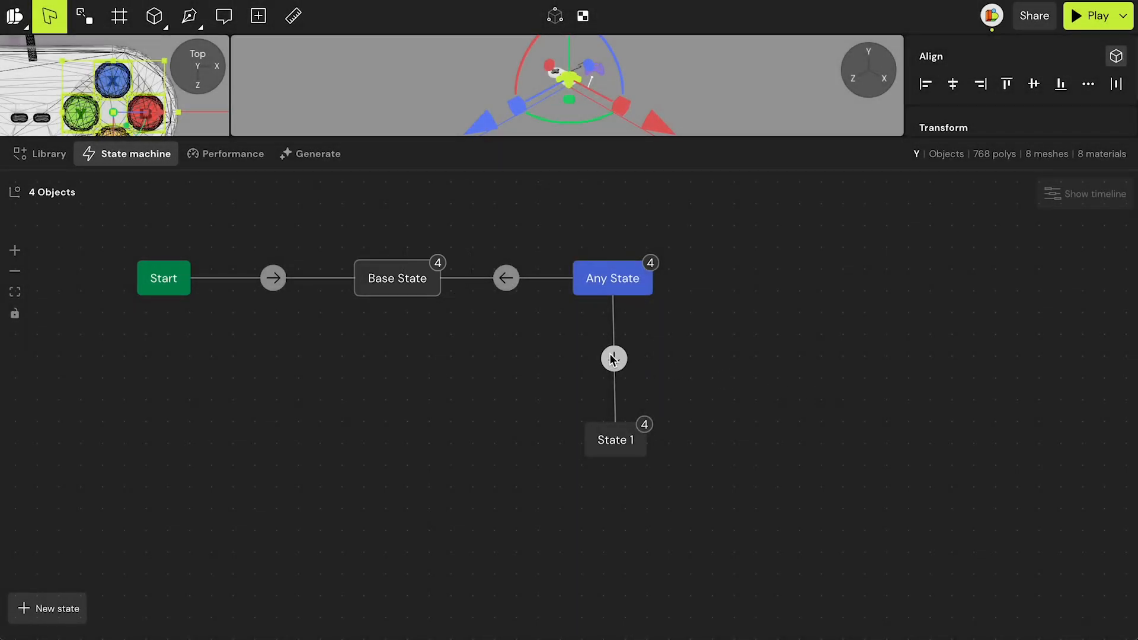
click(614, 359)
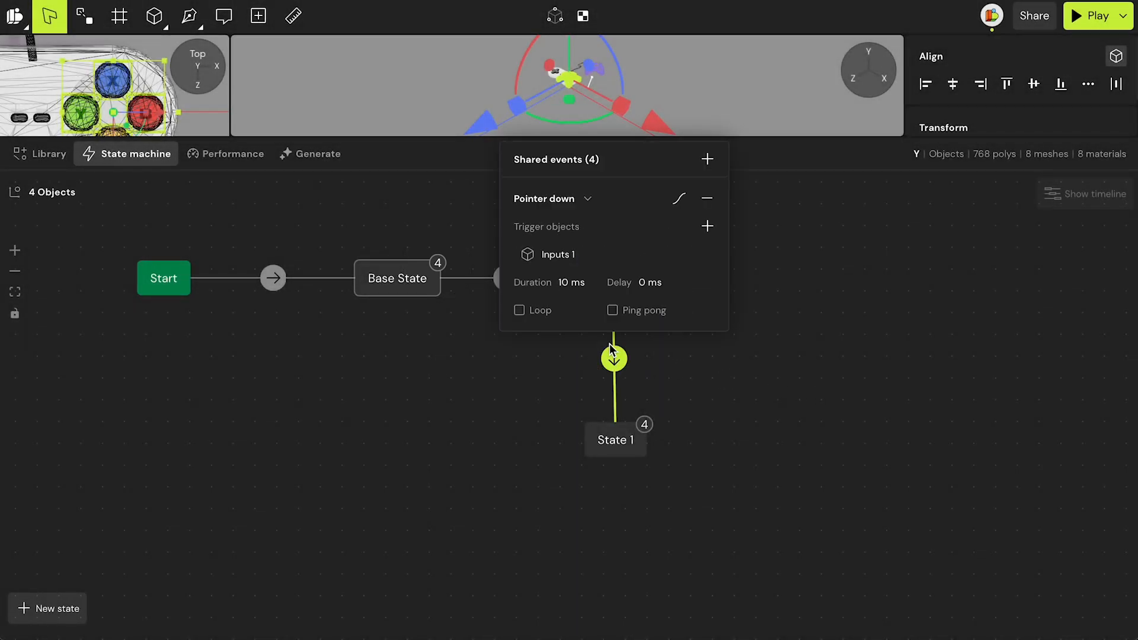
click(589, 201)
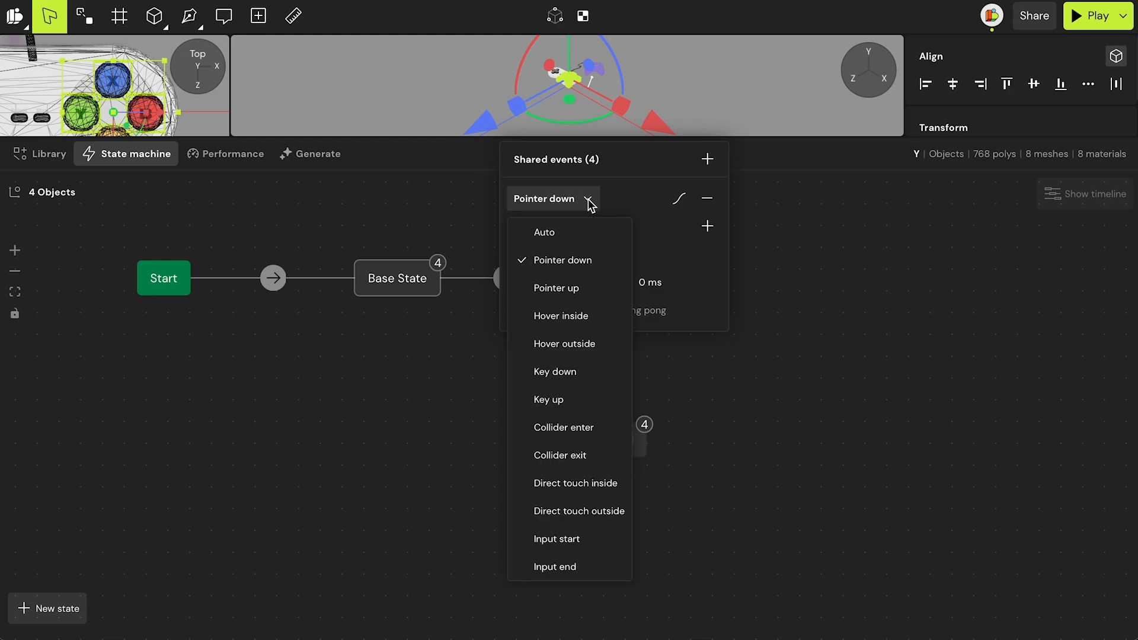
click(609, 542)
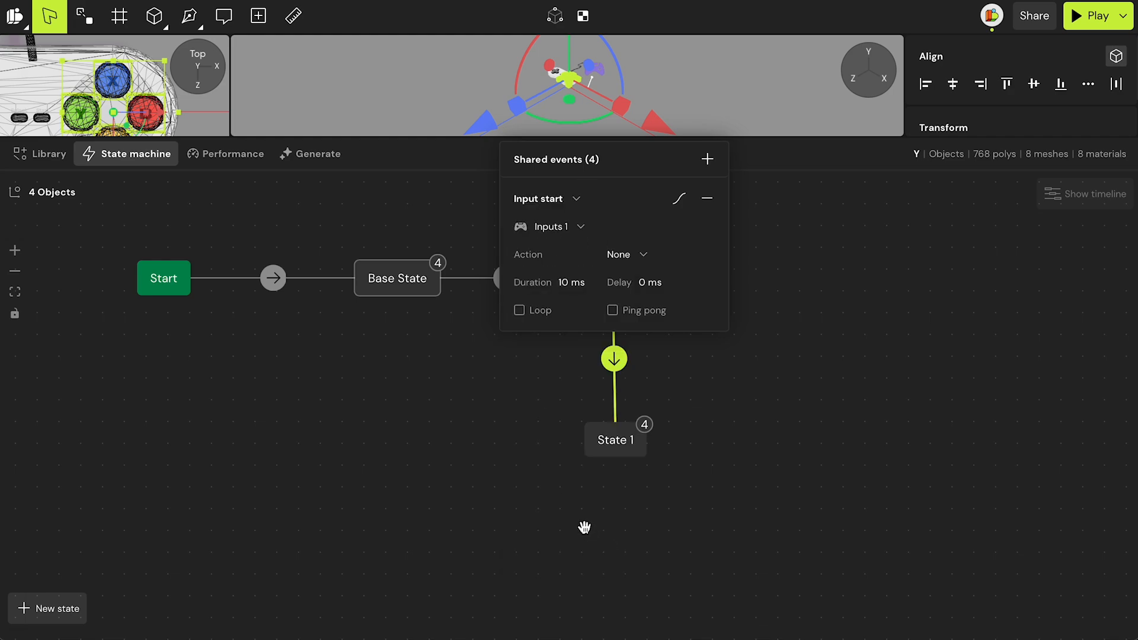
click(554, 511)
- Set the four button groups' shared event on the transition from Any State to Base State to Input end
click(511, 280)
click(465, 118)
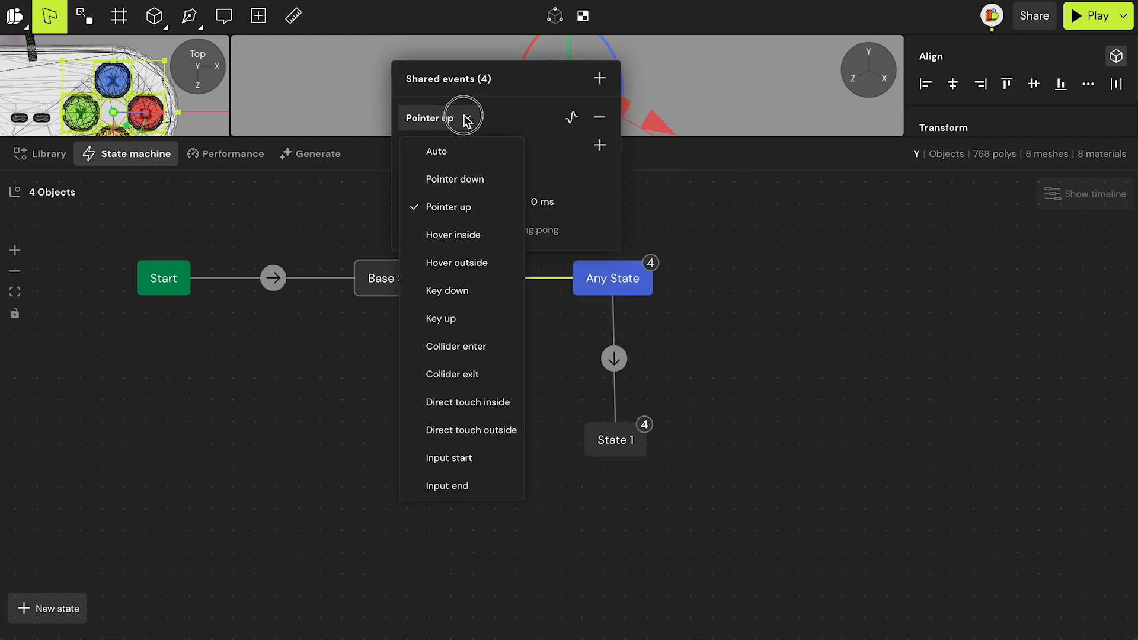
click(497, 491)
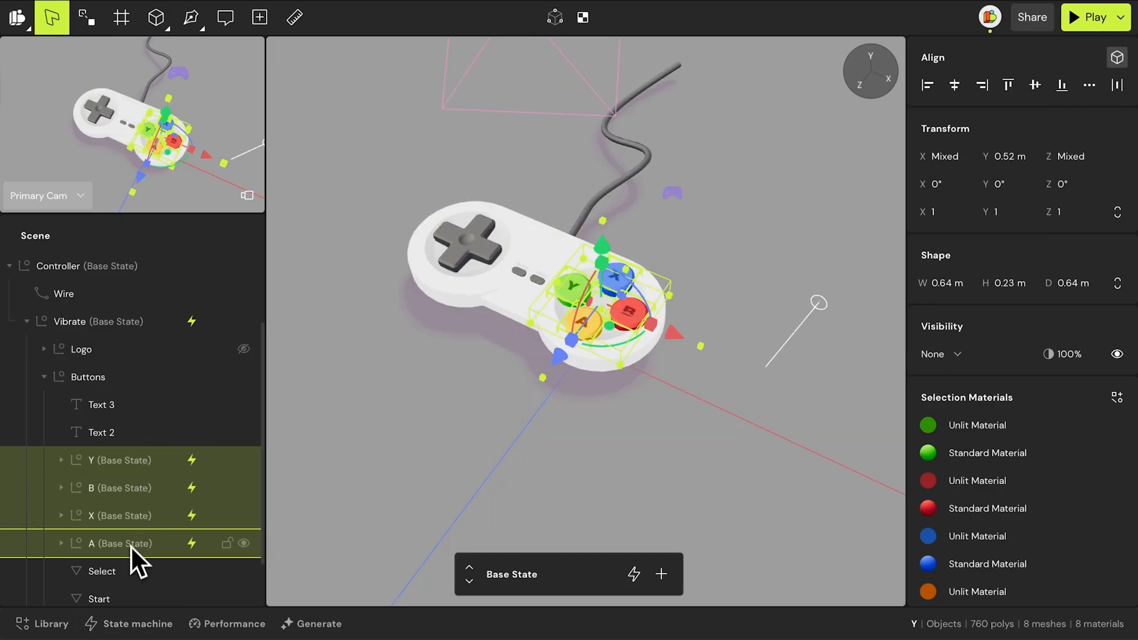
- Assign action A to the Input start event on the A button group's transition to State 1
click(130, 552)
click(633, 573)
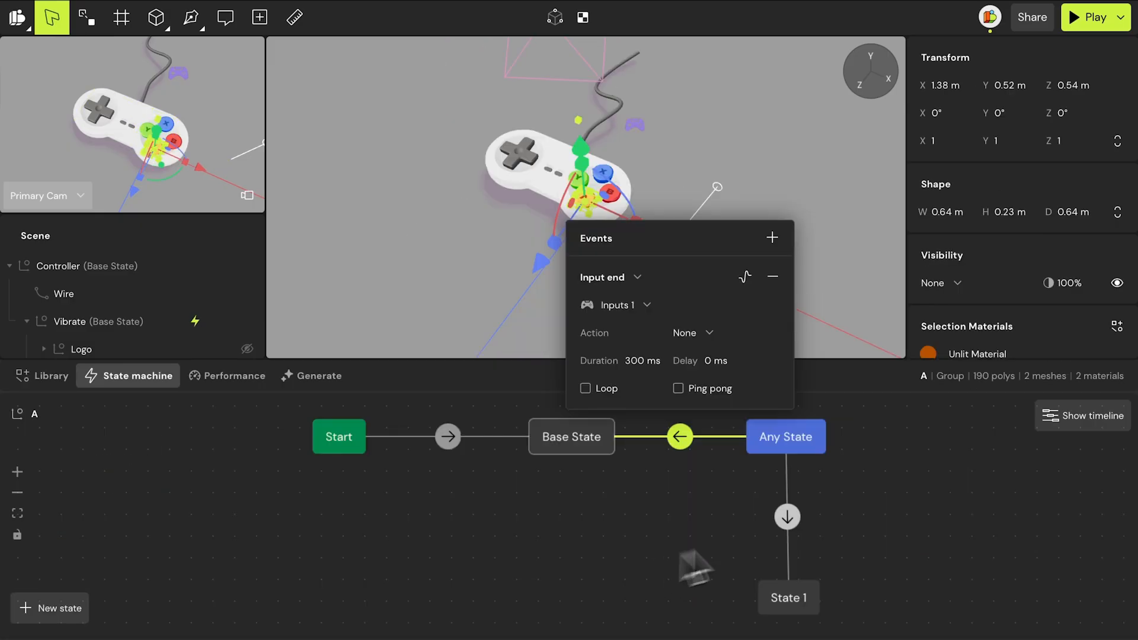
click(787, 517)
click(823, 415)
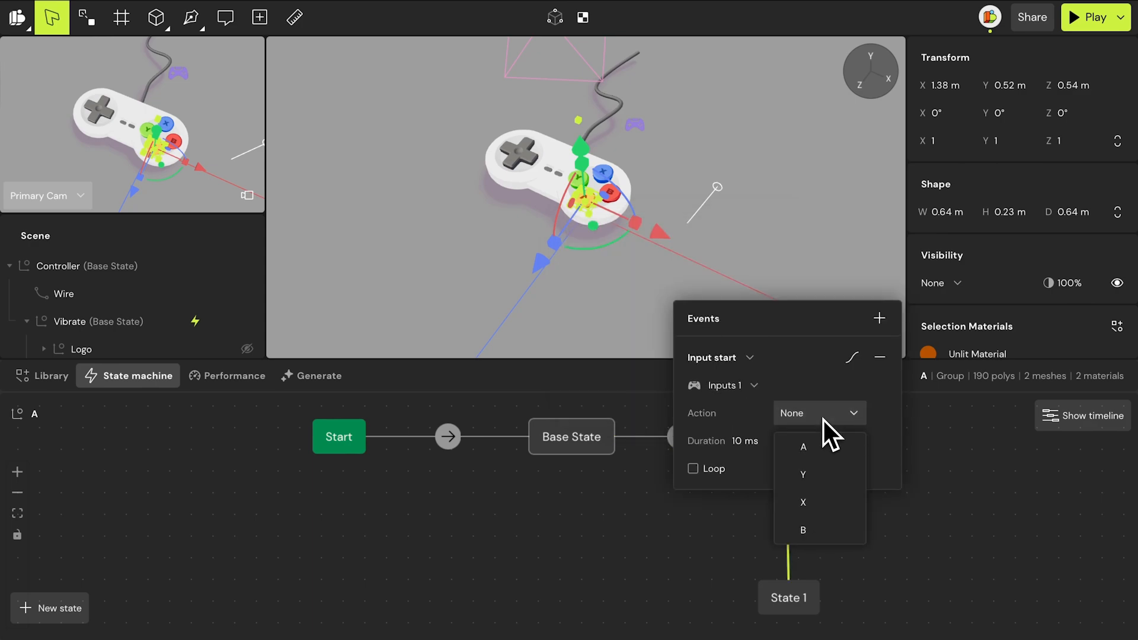
click(817, 455)
click(665, 520)
- Assign action A to the Input end event on the A button group's transition to Base State
click(679, 437)
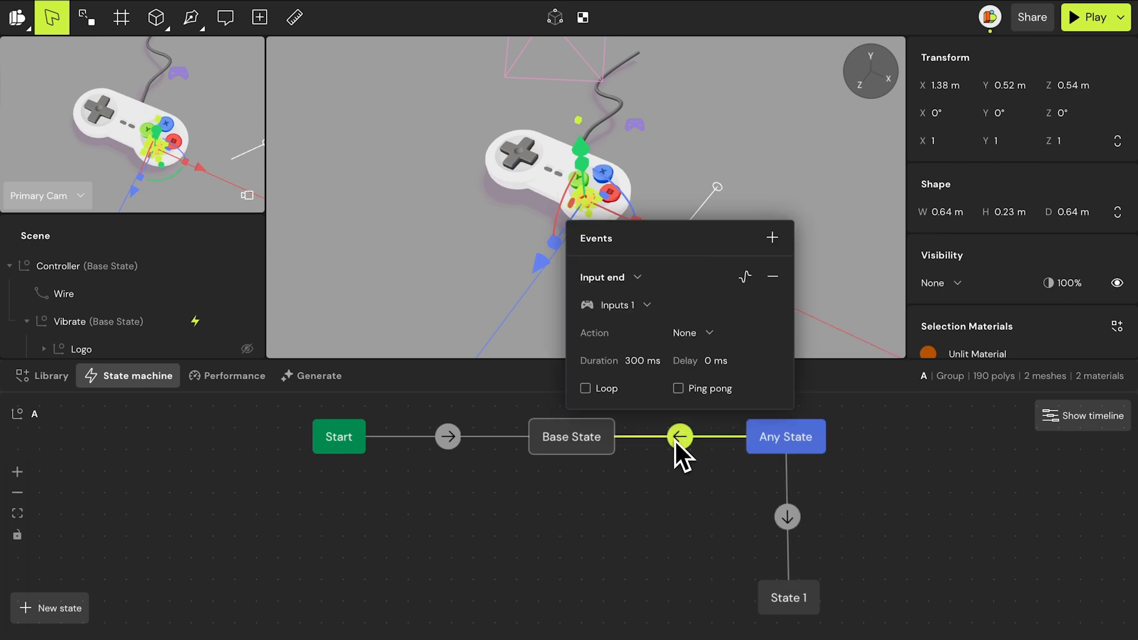
click(705, 333)
click(711, 366)
- Assign action X to the Input end event on the X button group's transition to Base State
scroll(117, 323, down, 5)
click(120, 261)
click(705, 333)
click(724, 415)
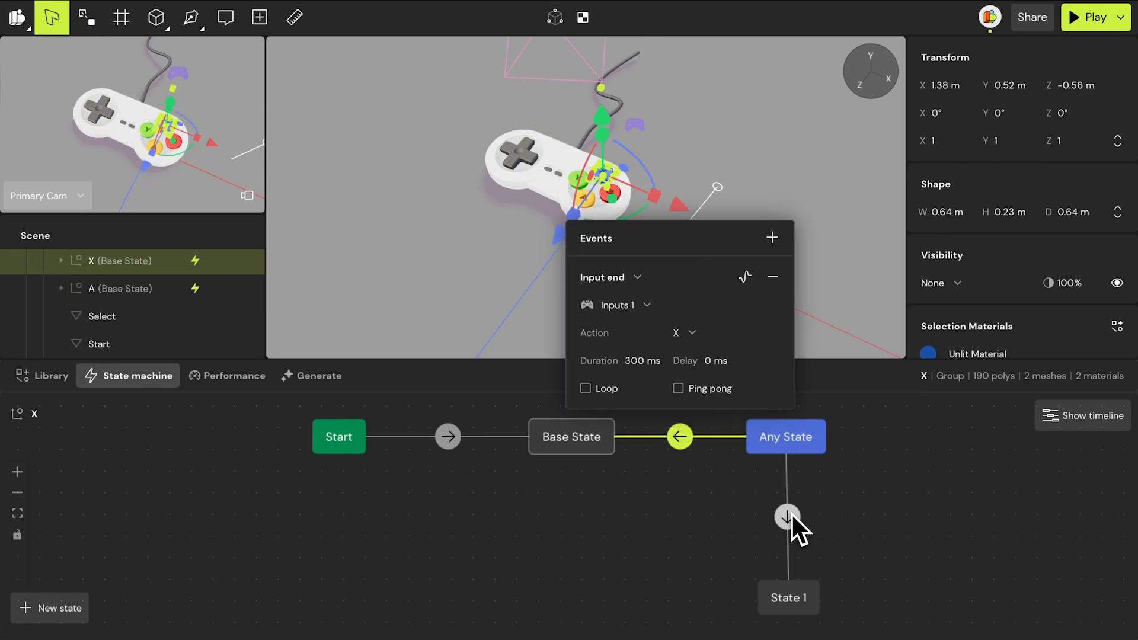
- Assign action B to the Input start event on the B button group's transition to State 1
click(791, 515)
scroll(112, 305, up, 2)
click(114, 275)
click(822, 413)
click(819, 526)
- Assign action Y to the Input end event on the Y button group's transition to Base State
click(680, 438)
click(118, 291)
click(708, 333)
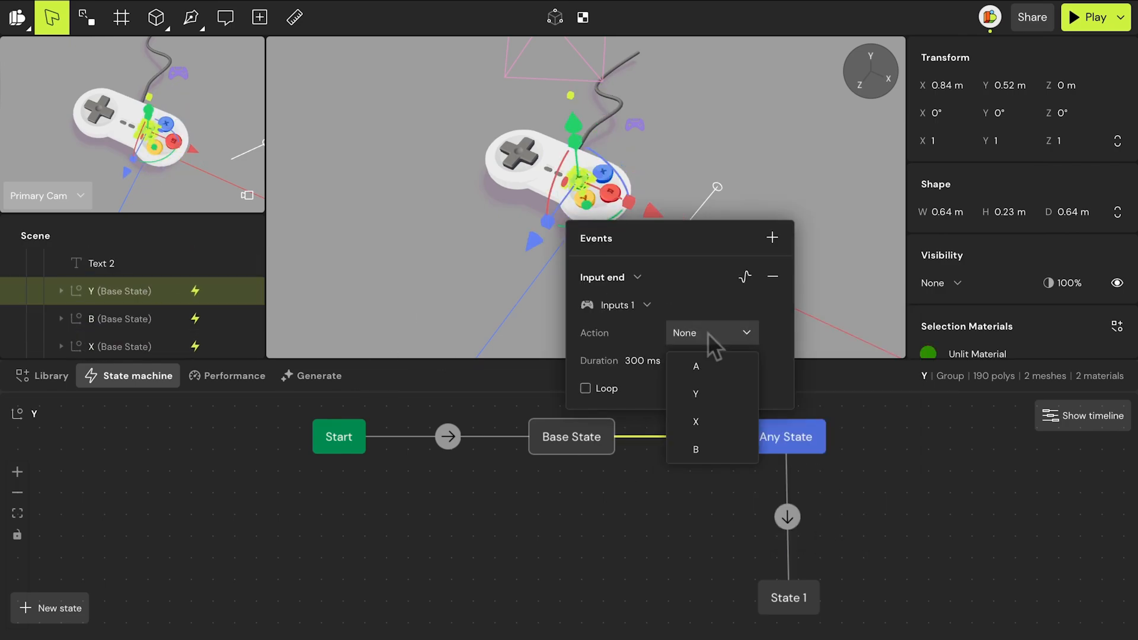
click(696, 394)
click(788, 517)
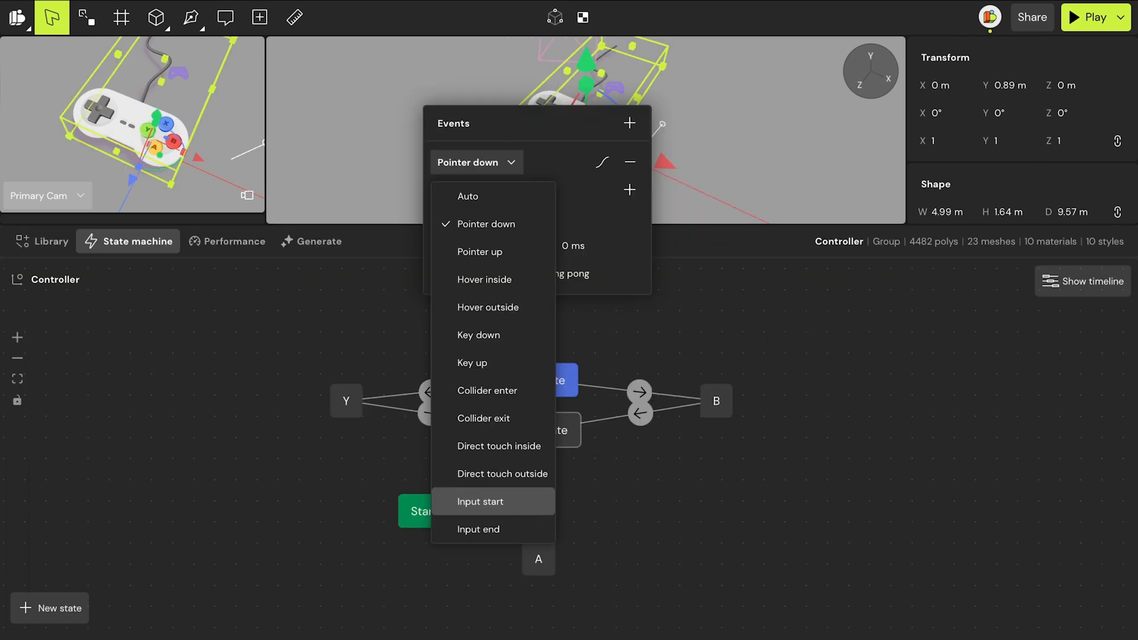
- Set the events on the Controller group's transitions from Any State into its button states to Input start
click(481, 502)
click(641, 391)
click(431, 391)
click(397, 233)
click(411, 575)
click(539, 469)
click(474, 310)
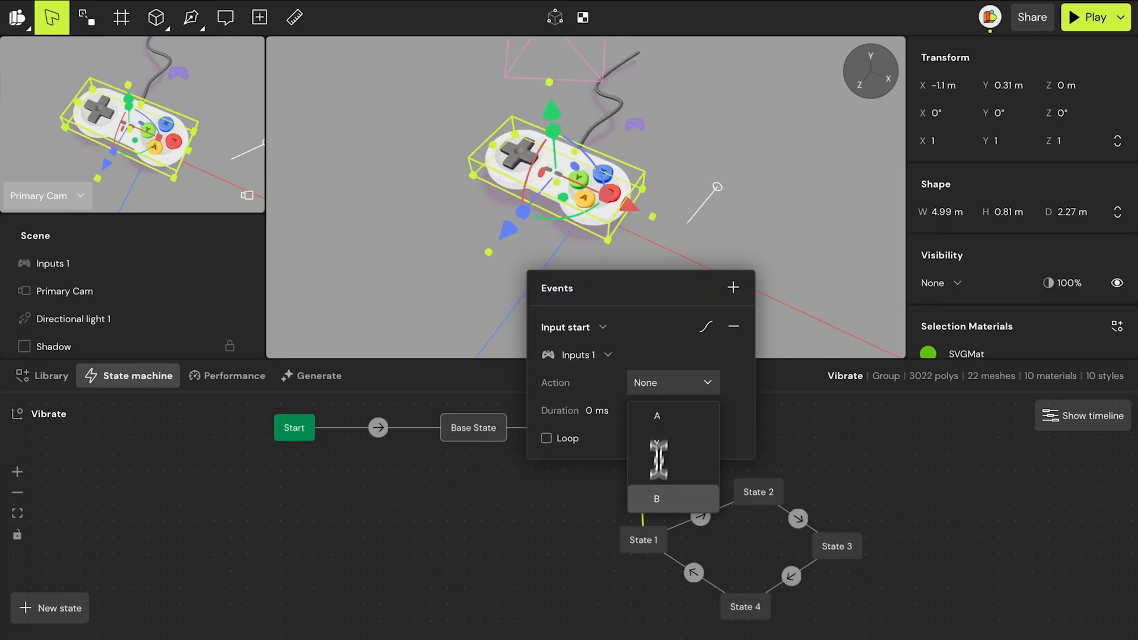
- Assign action B to the Vibrate group's Input start event leading to State 1 and its Input end event leading to Base State
click(655, 498)
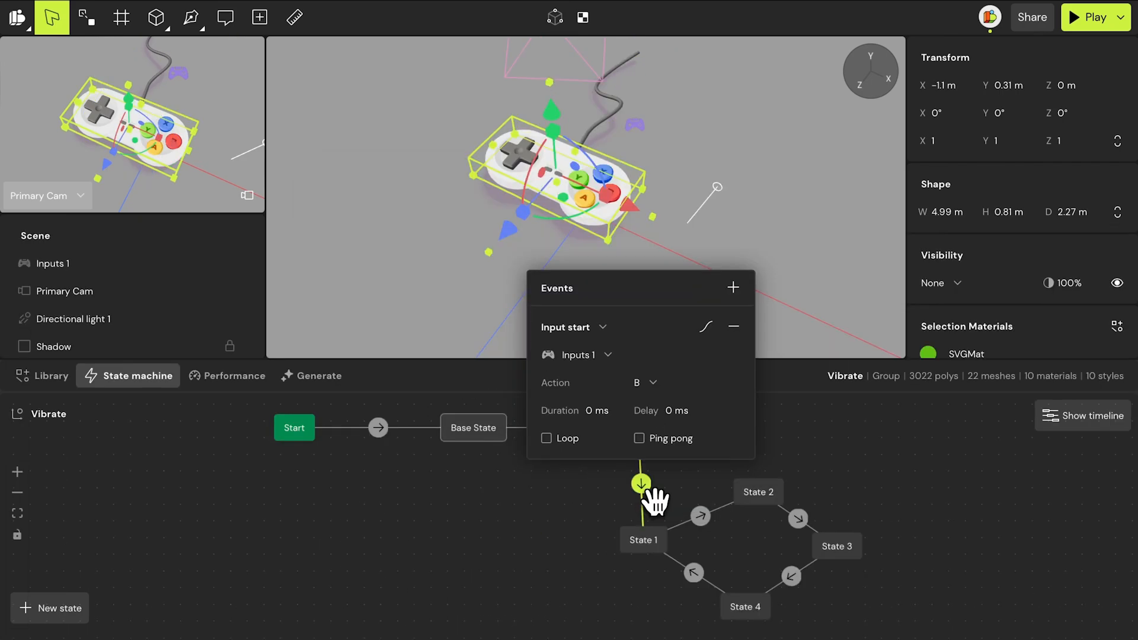
click(554, 524)
click(556, 427)
click(587, 327)
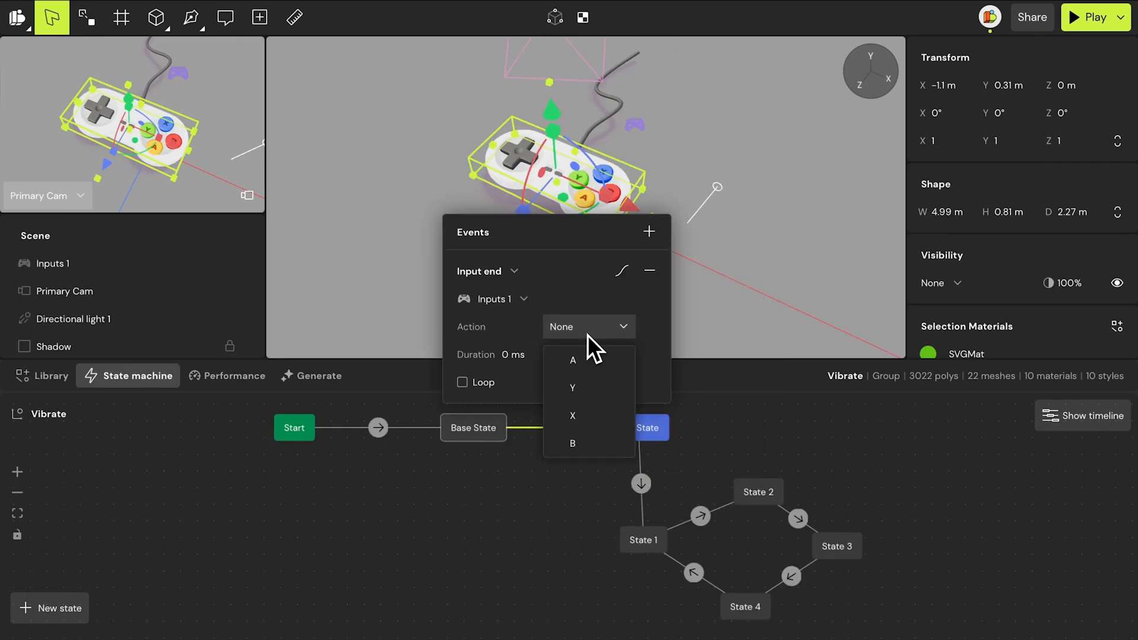
click(599, 442)
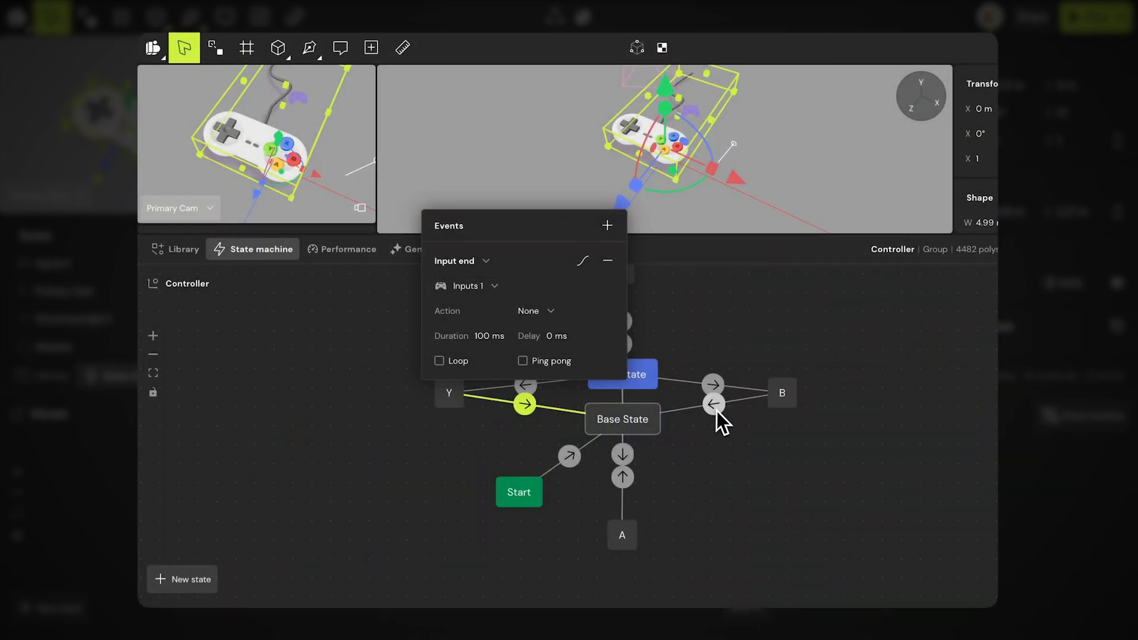
- Set the event on the Controller group's transition from state B to Base State to Input end
click(716, 406)
click(679, 263)
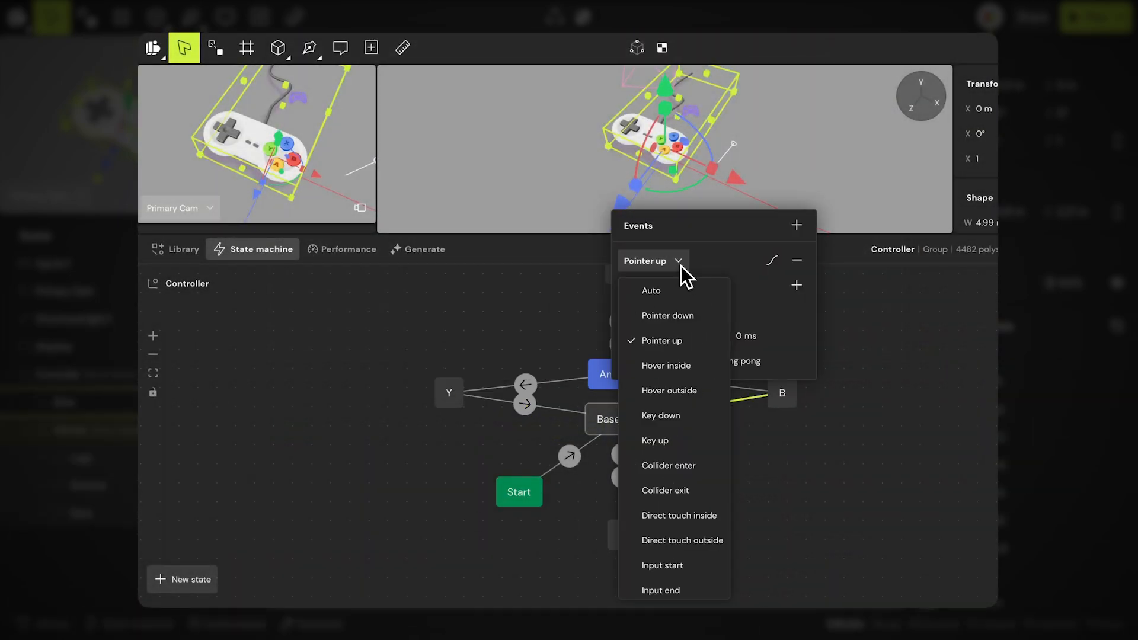
click(692, 581)
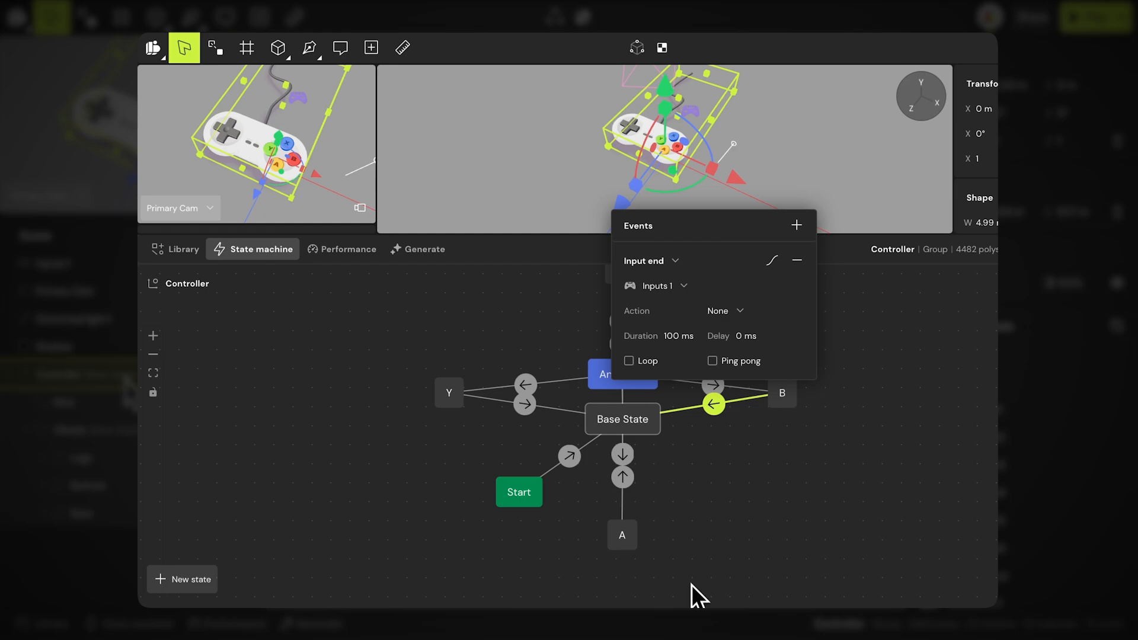
click(751, 445)
- Set the event on the Controller group's transition from state X to Base State to Input end
click(627, 346)
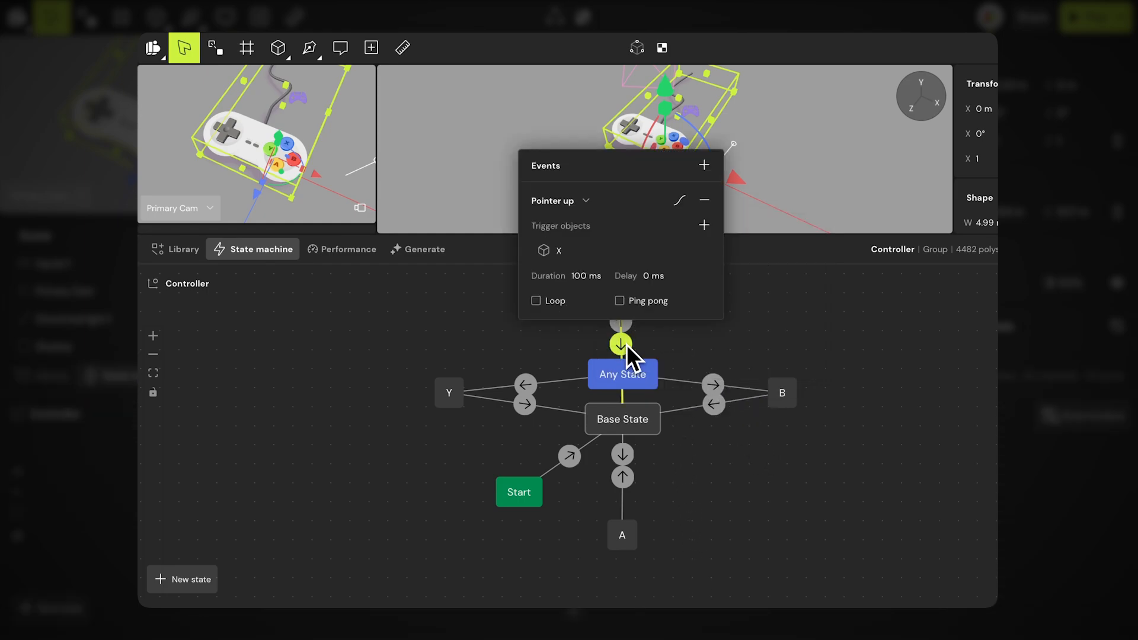
click(583, 210)
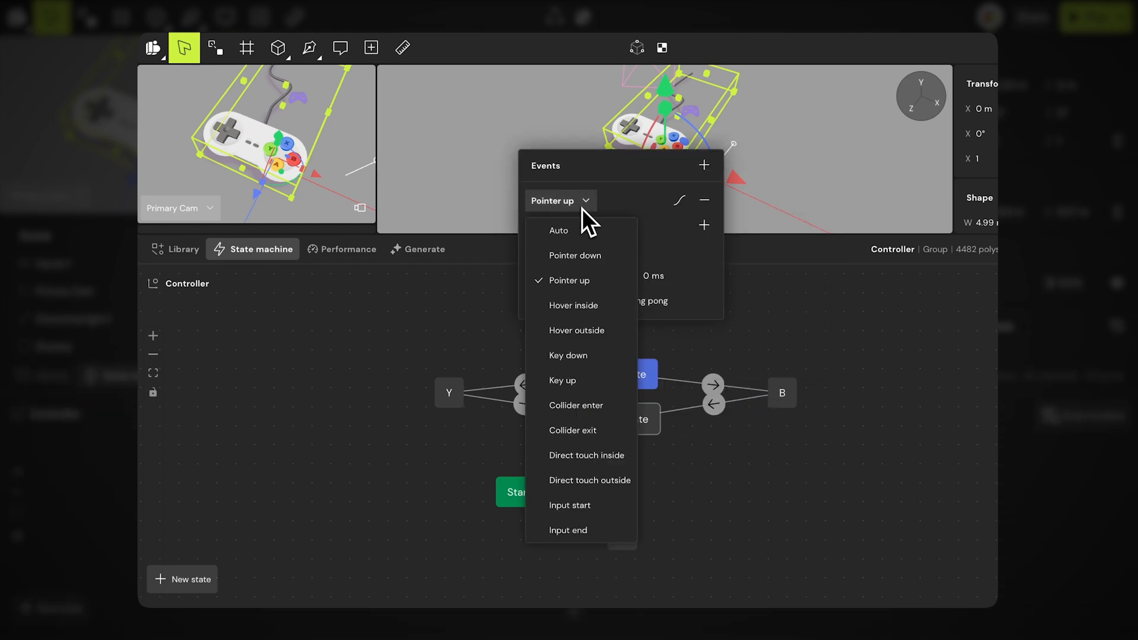
click(585, 531)
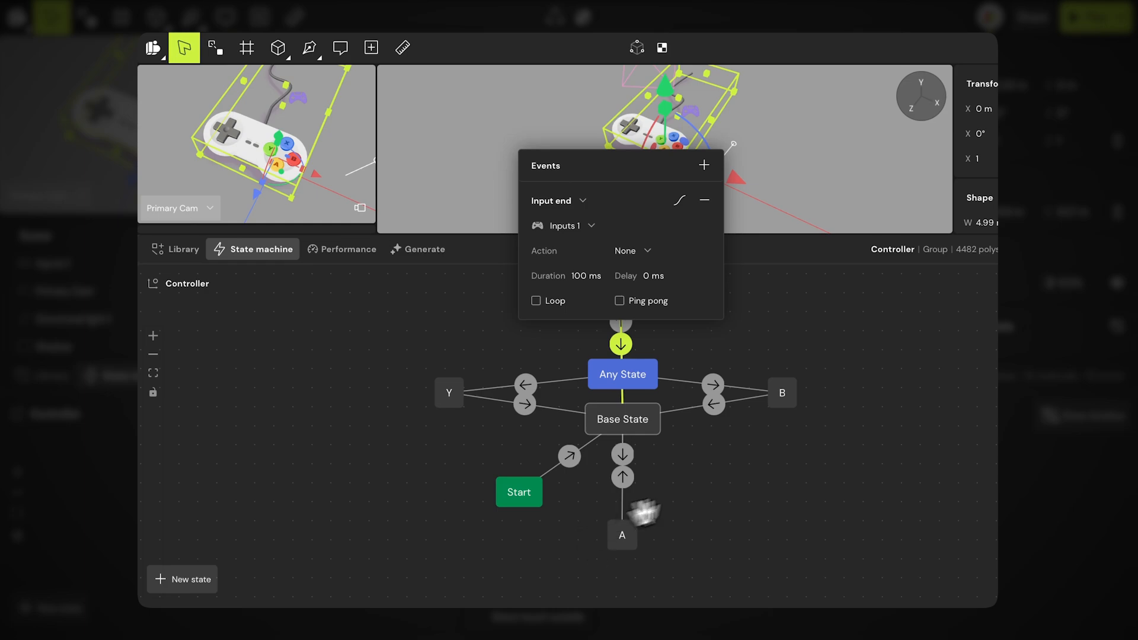